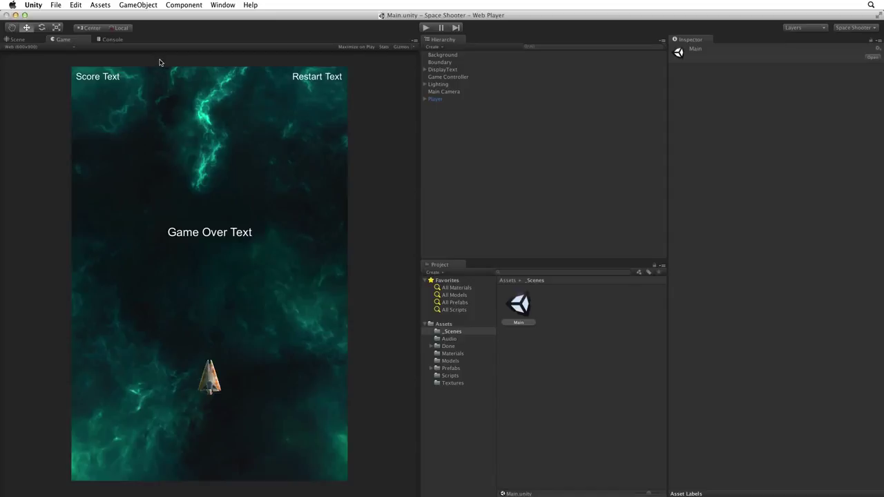
# Open Unity's File menu in the Space Shooter project with the Main scene loaded.
pyautogui.click(57, 6)
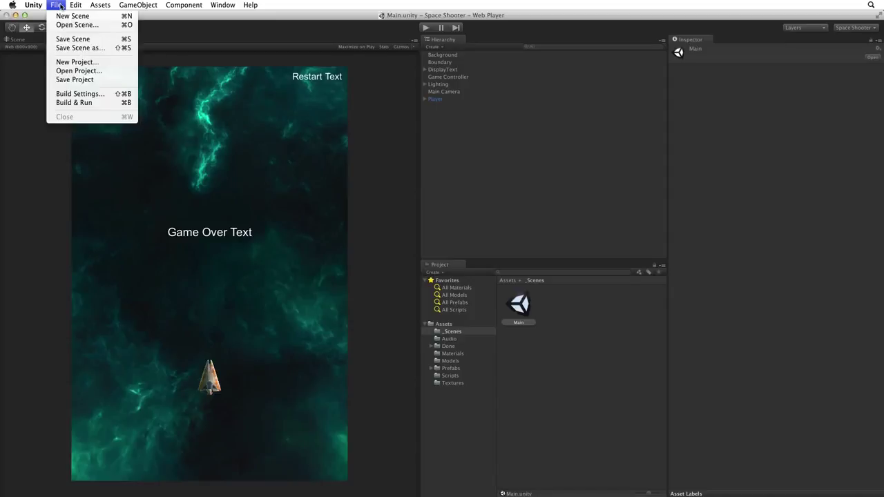
# Open Build Settings and add _Scenes/Main.unity to Scenes In Build for Web Player.
pyautogui.click(86, 94)
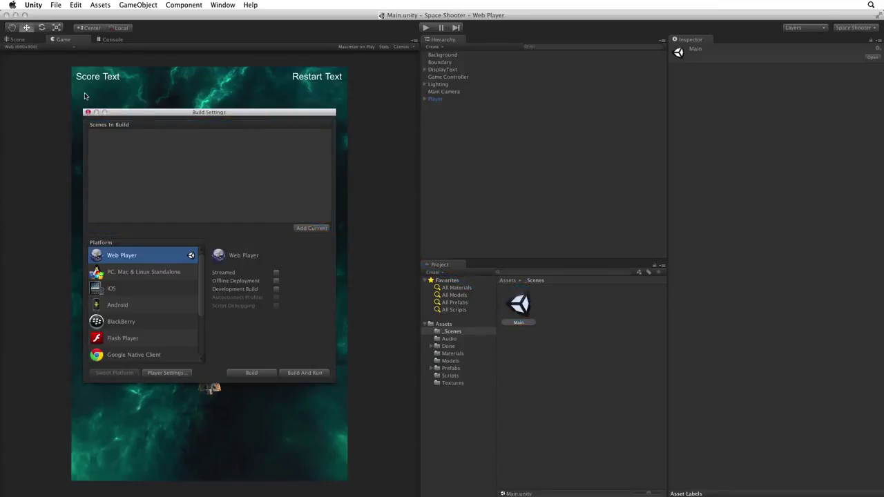
pyautogui.click(312, 232)
# Review the Web Player's PlayerSettings in the Inspector, then start the Web Player build.
pyautogui.click(185, 377)
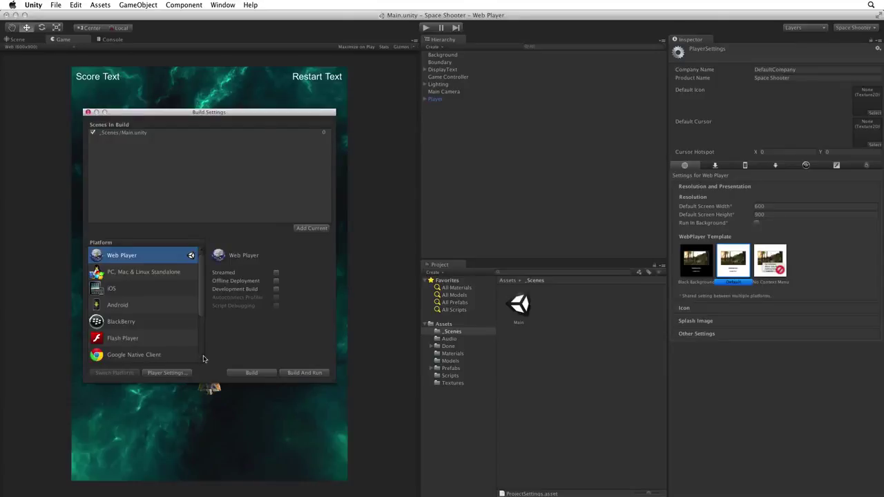
pyautogui.click(270, 375)
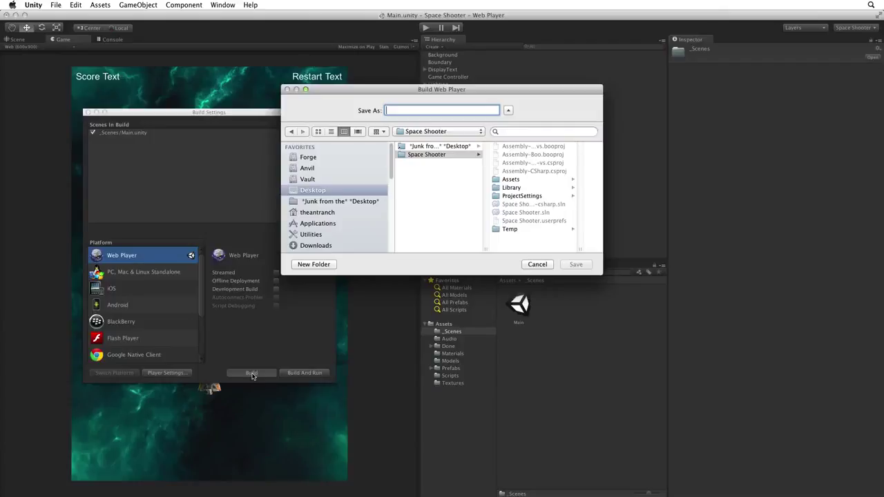
# Make a new folder named Builds inside the Space Shooter project folder.
pyautogui.click(444, 155)
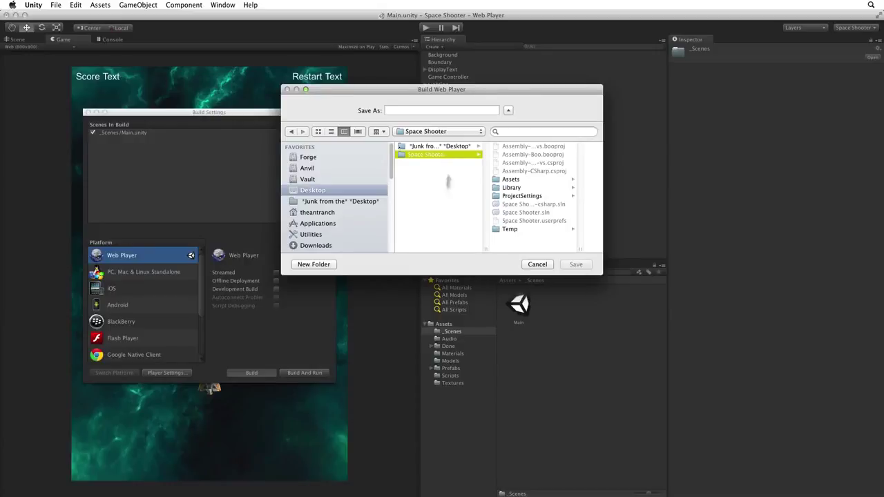
pyautogui.click(322, 268)
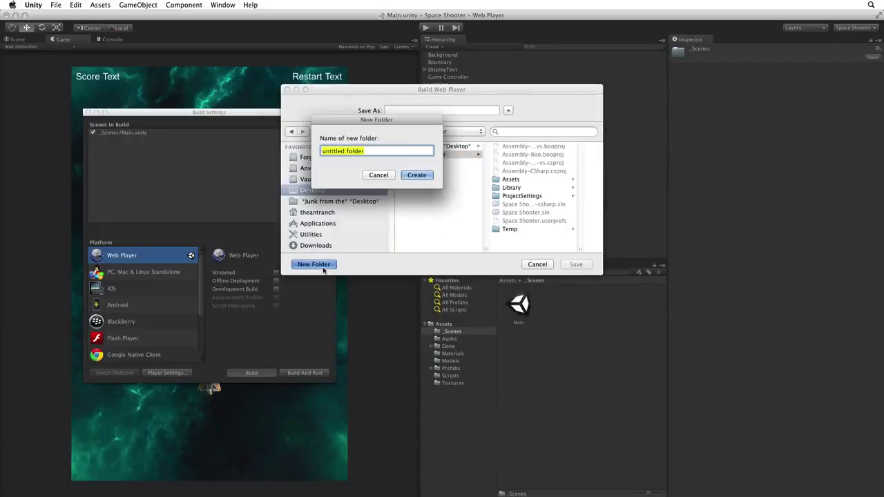
pyautogui.write('Builds')
pyautogui.press('Return')
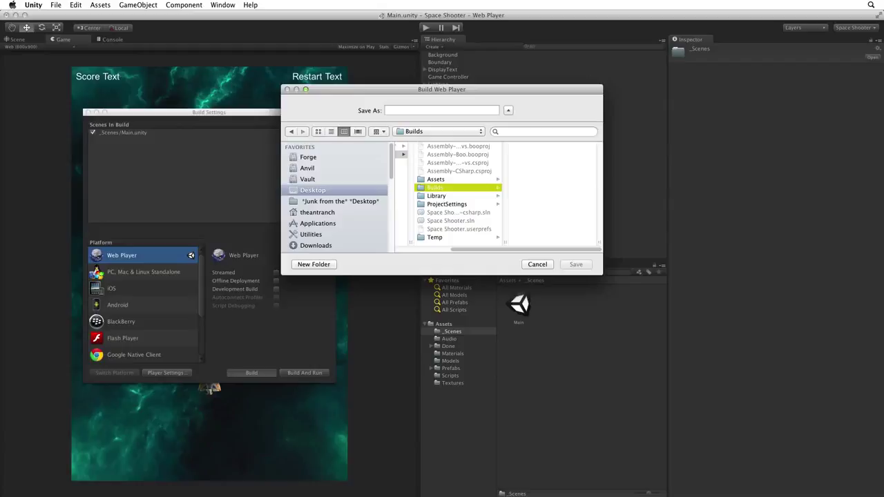
# Enter Space_Shooter as the Web Player build's file name.
pyautogui.click(416, 111)
pyautogui.write('Space_Sh')
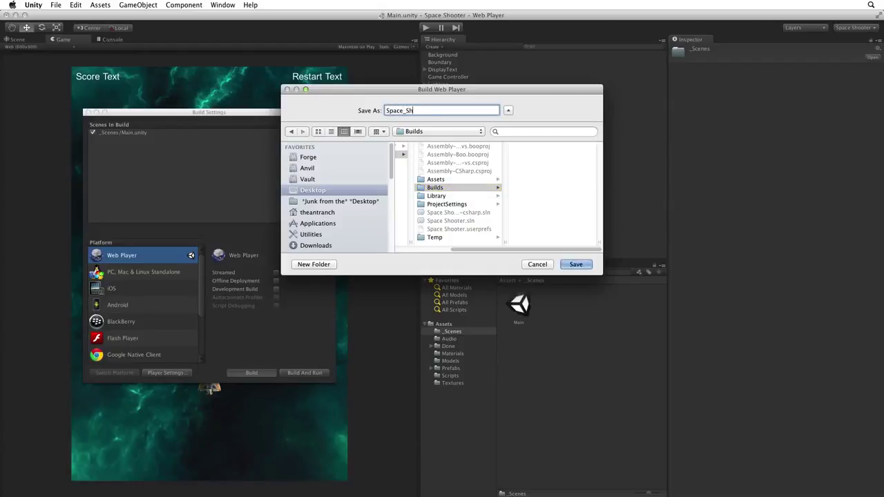
pyautogui.write('ooter')
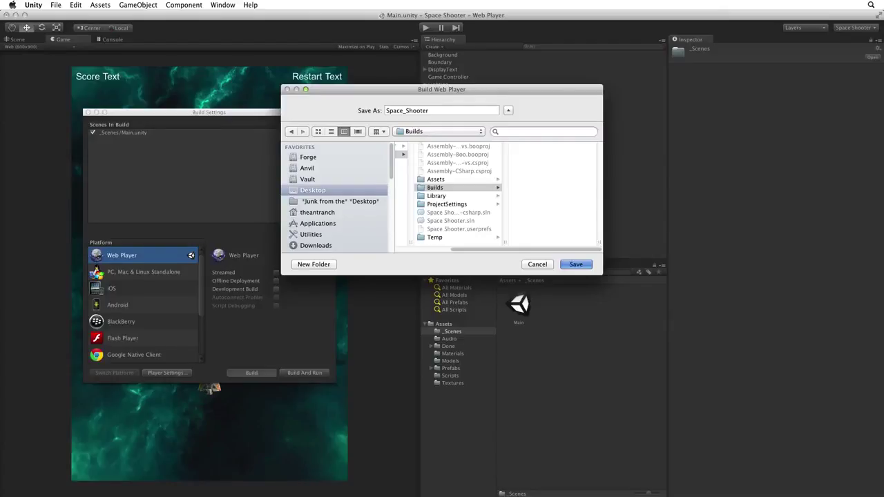
# Confirm the save so the Space_Shooter Web Player build is written into Builds.
pyautogui.press('Tab')
pyautogui.press('space')
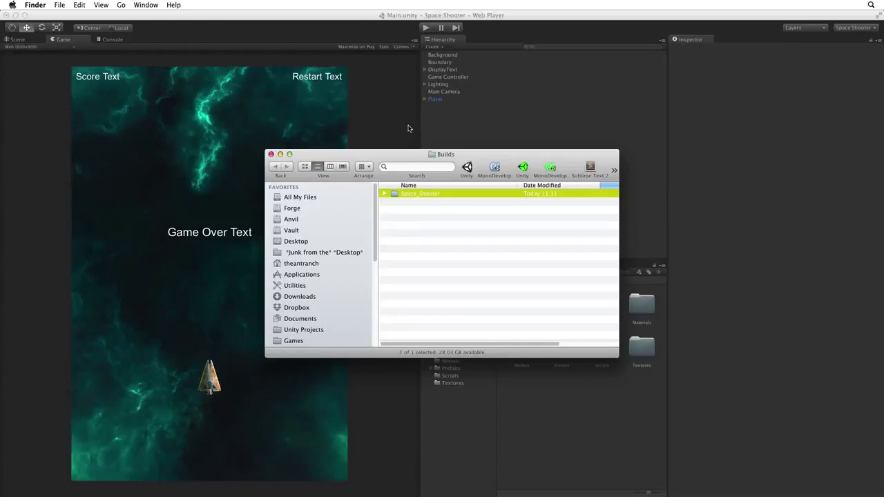
# Expand the Space_Shooter folder and widen Finder to show the .unity3d and .html file sizes.
pyautogui.click(384, 194)
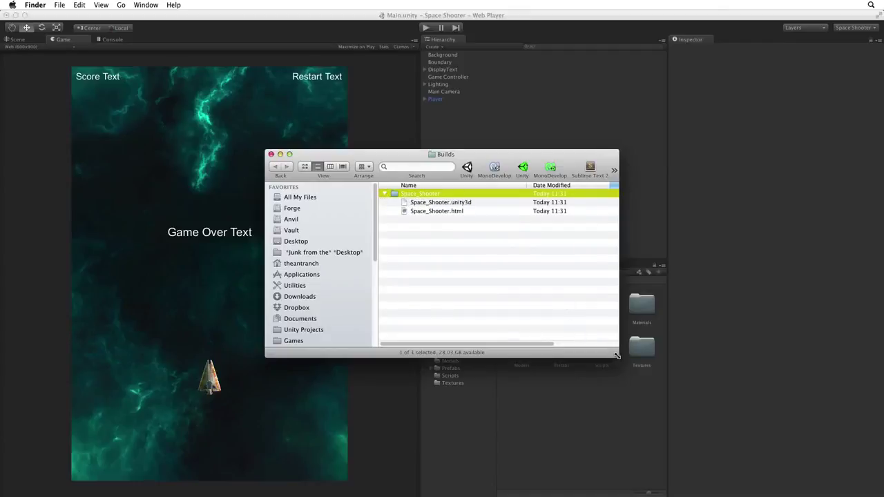
pyautogui.moveTo(617, 356); pyautogui.dragTo(703, 361)
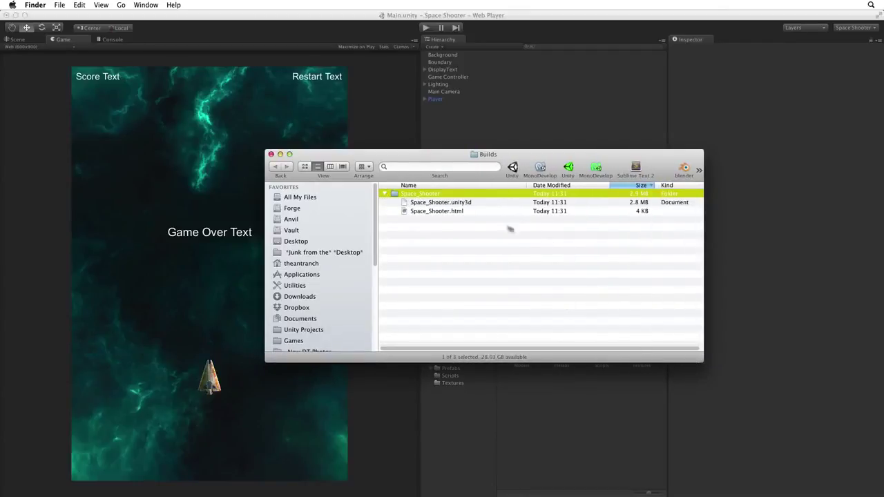
pyautogui.click(472, 204)
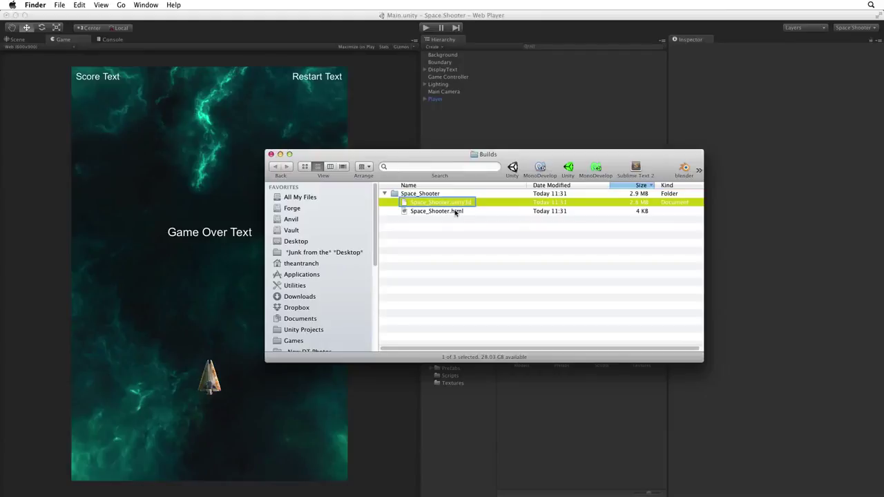
pyautogui.press('Tab')
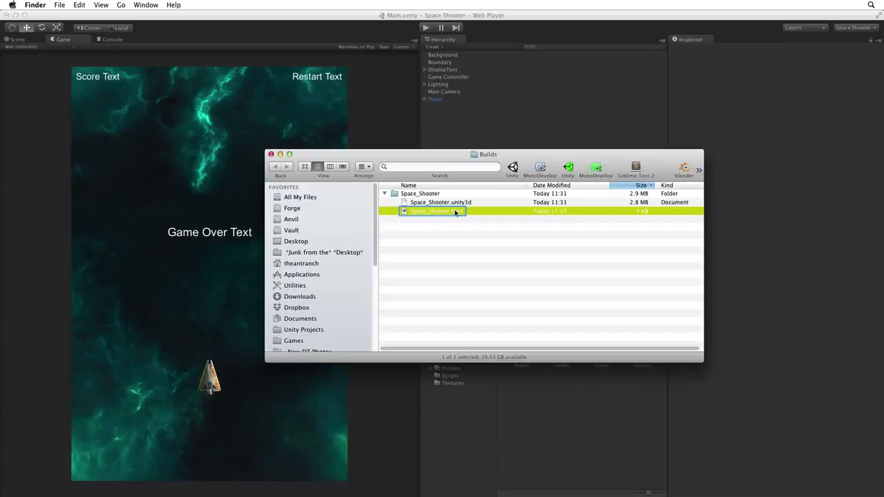
pyautogui.press('Return')
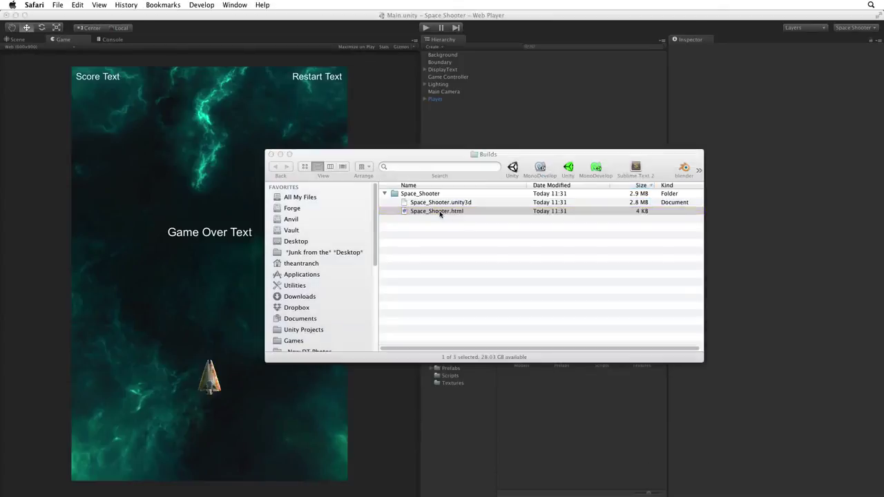
# Open the local Space_Shooter.html in Safari, play the game, then close the window.
pyautogui.doubleClick(438, 211)
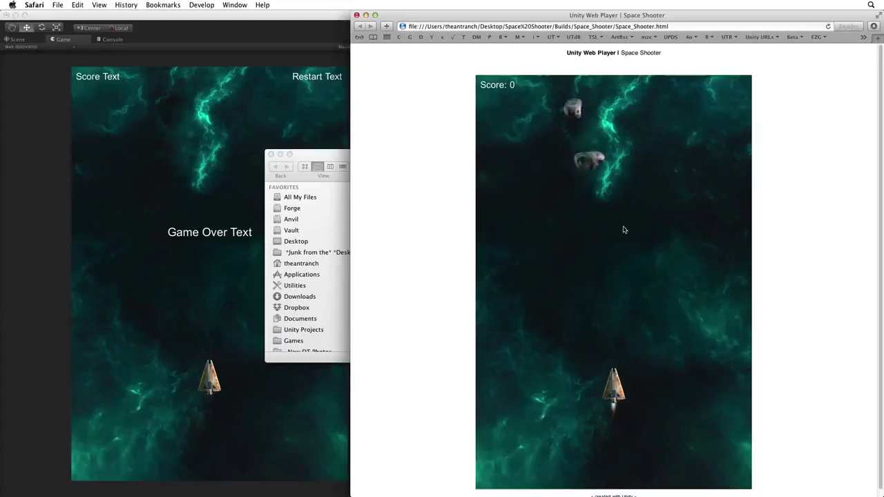
pyautogui.click(624, 230)
pyautogui.press('Right')
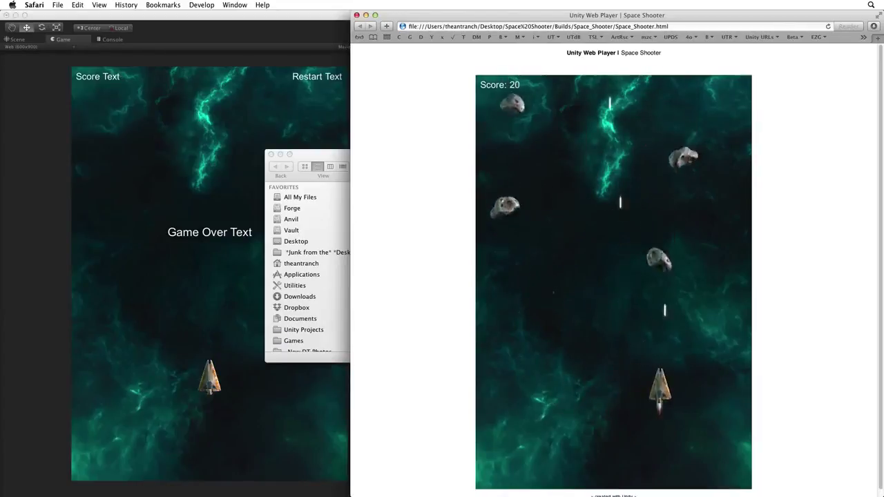
pyautogui.press('Left')
pyautogui.press('Right')
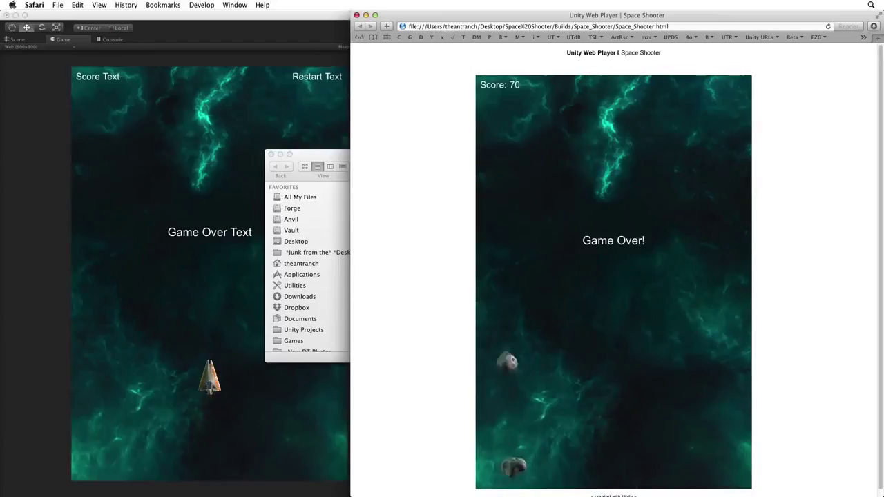
pyautogui.press('super+w')
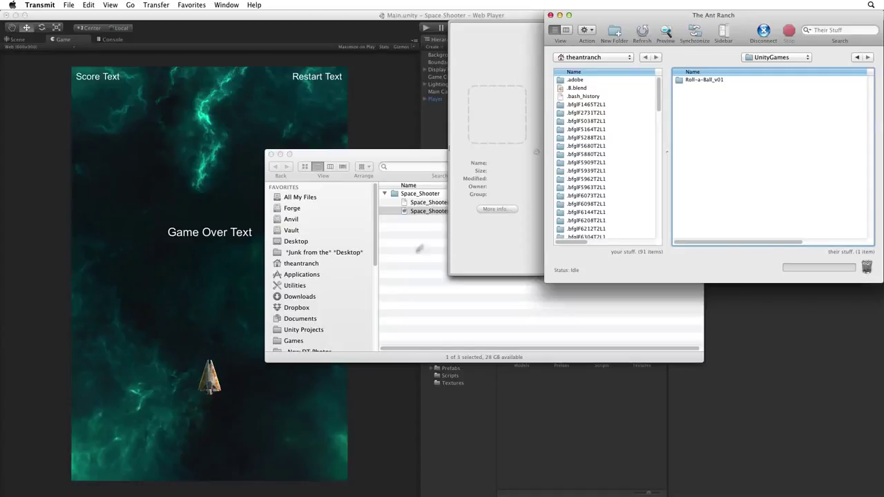
# Drag the Space_Shooter build folder from Finder into Transmit's remote UnityGames folder.
pyautogui.click(434, 225)
pyautogui.click(391, 196)
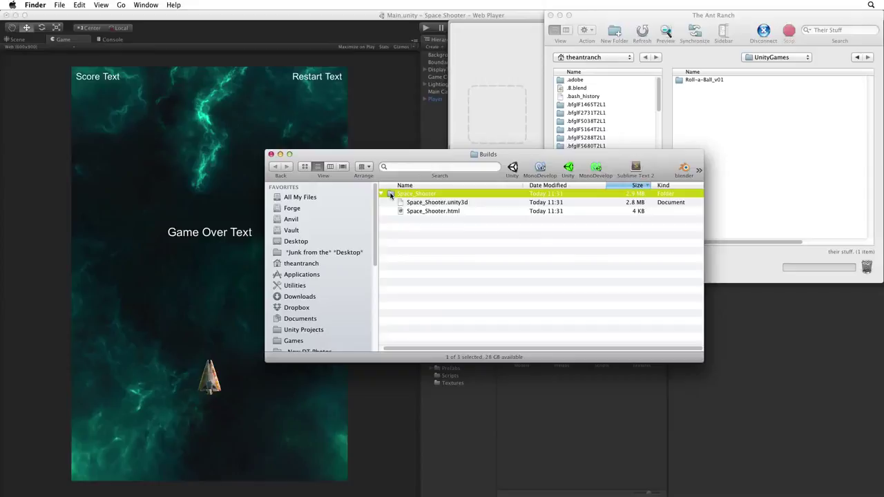
pyautogui.moveTo(391, 195); pyautogui.dragTo(721, 126)
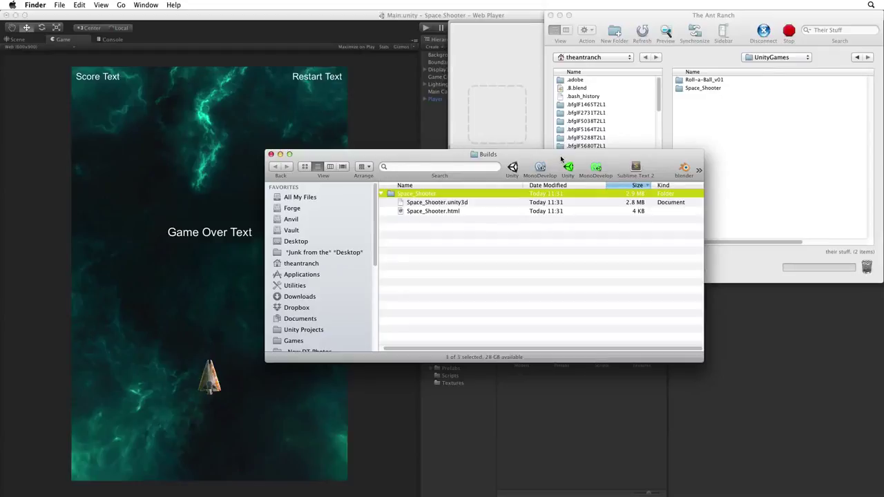
pyautogui.press('super+Tab')
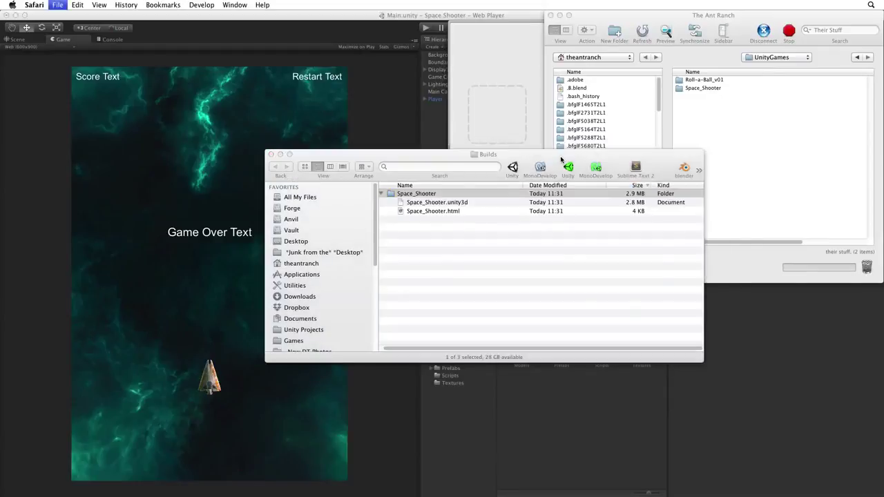
# Load the uploaded UnityGames/Space_Shooter/Space_Shooter.html page from the website in Safari.
pyautogui.click(593, 26)
pyautogui.write('theantranch.com/UnityGames/Space_Shooter/Space_Shooter.html')
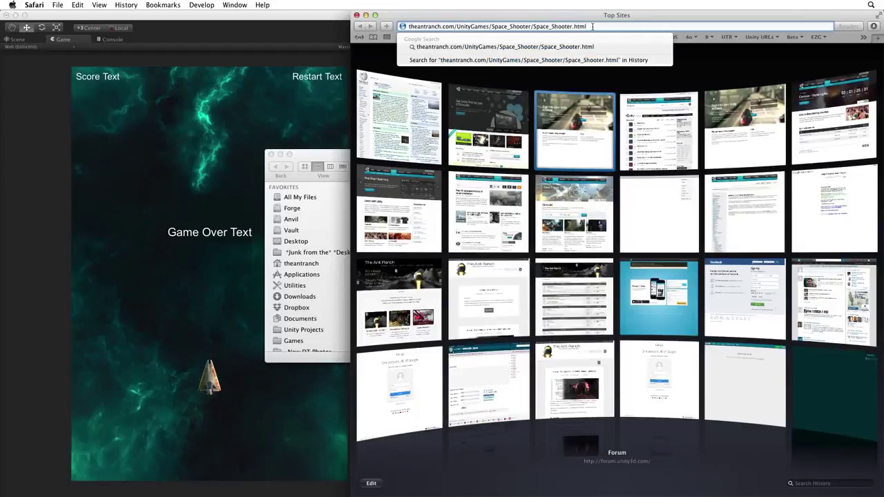
pyautogui.press('Return')
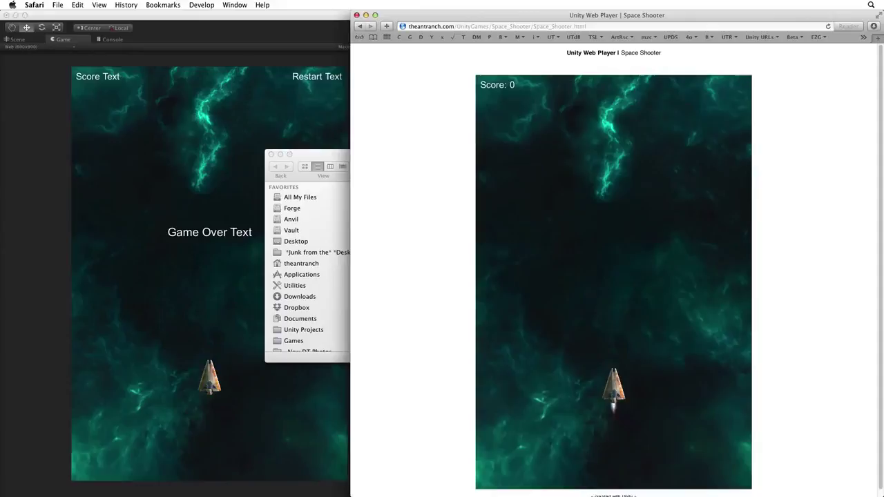
# Play the online game, steering with the arrow keys and firing with Ctrl.
pyautogui.press('Right')
pyautogui.press('ctrl')
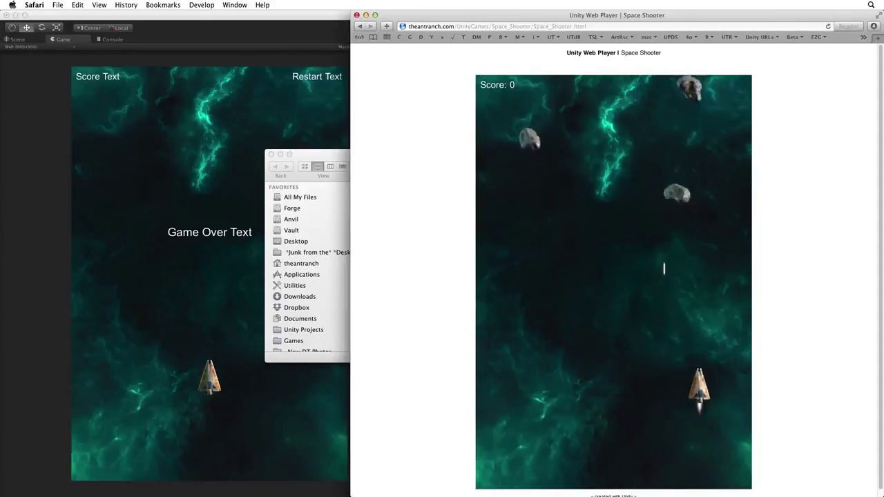
pyautogui.press('Left')
pyautogui.press('Left')
pyautogui.press('ctrl')
pyautogui.press('Right')
pyautogui.press('Left')
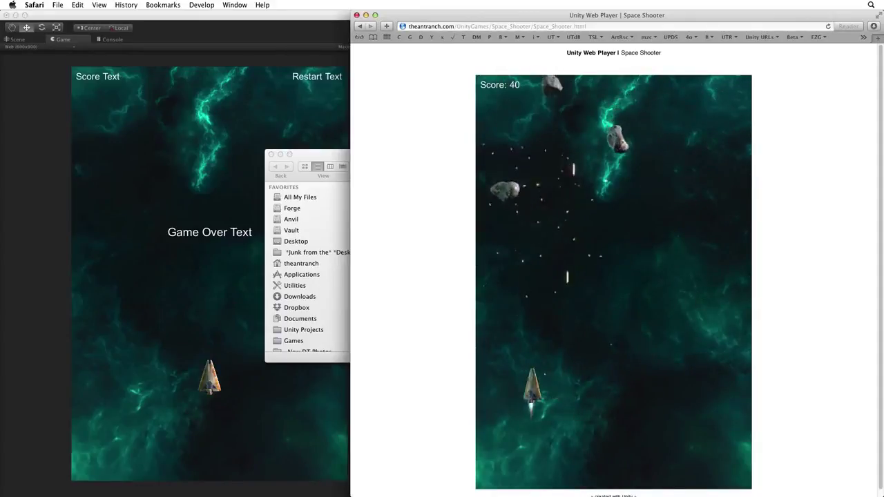
pyautogui.press('Right')
pyautogui.press('ctrl')
pyautogui.press('Left')
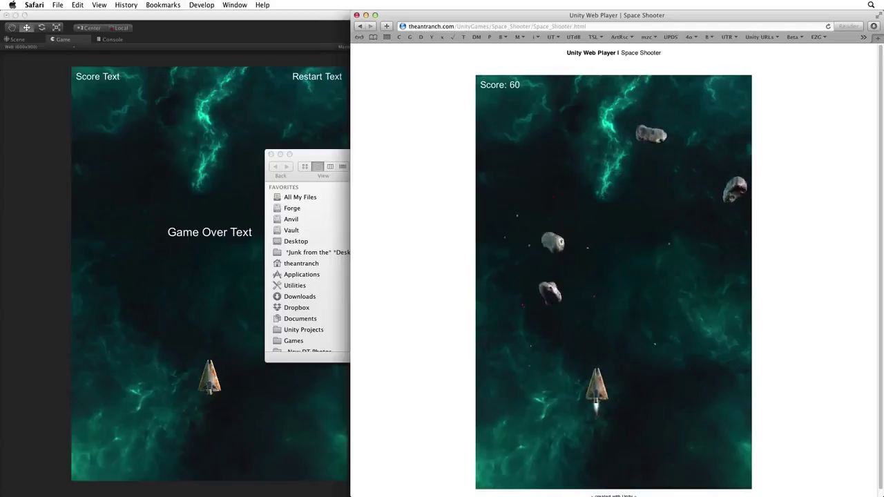
pyautogui.press('Left')
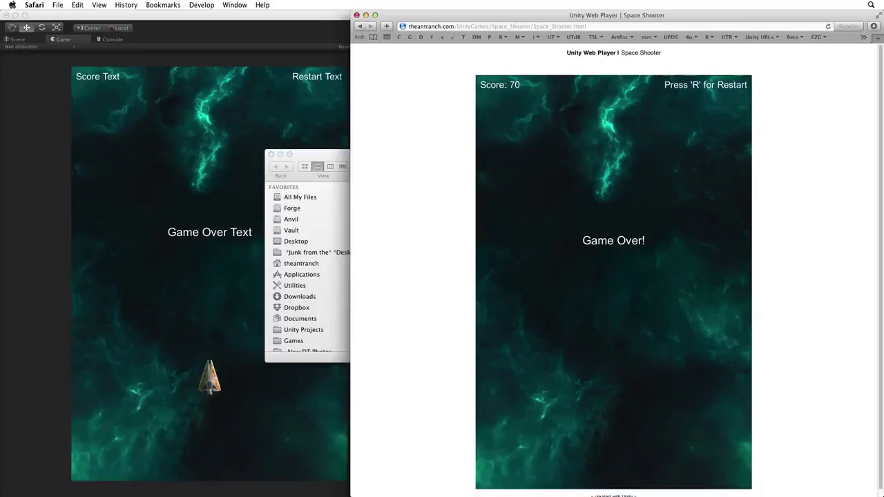
# Return to the Unity editor showing the Space Shooter Main scene.
pyautogui.click(178, 176)
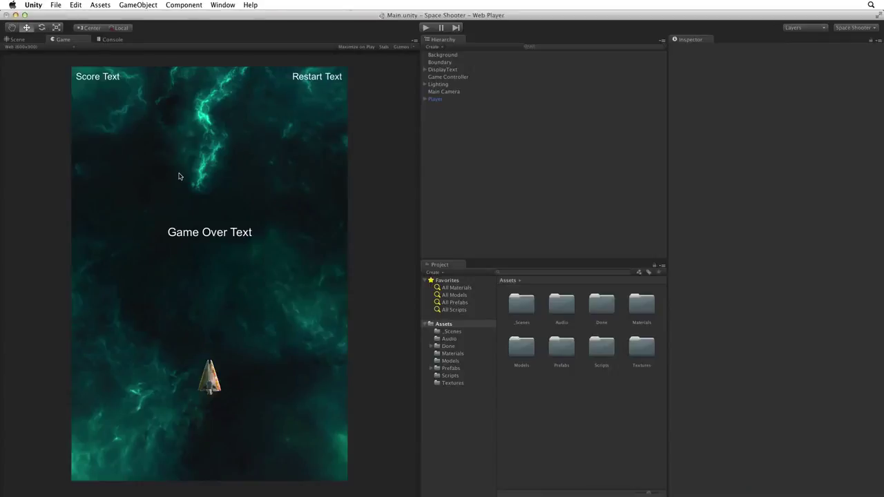